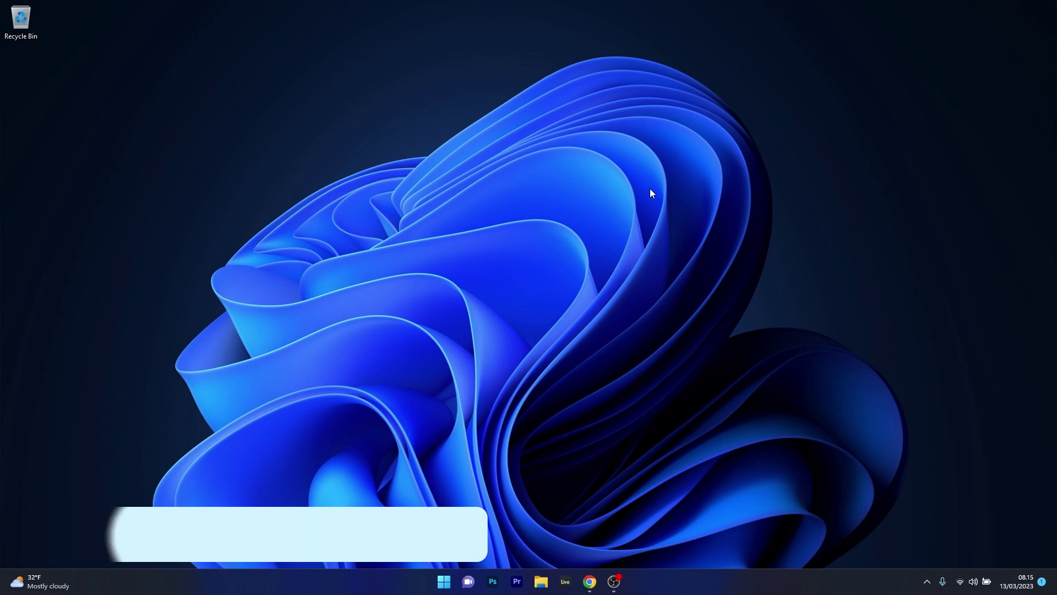
Step: Open Settings and go to System > Troubleshoot > Other troubleshooters
{"action": "left_click", "coordinate": [443, 584]}
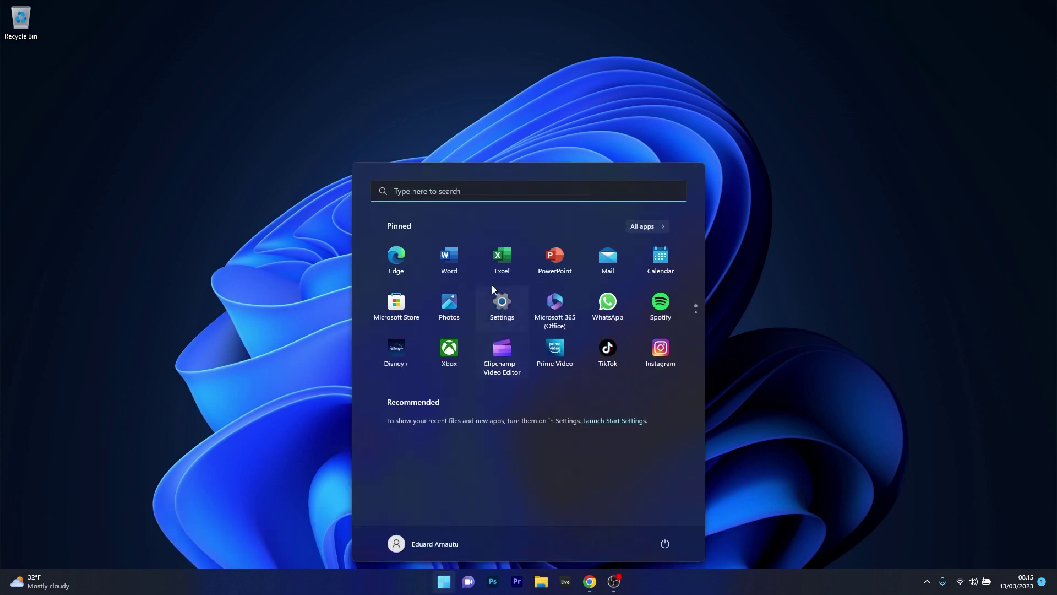
{"action": "left_click", "coordinate": [511, 313]}
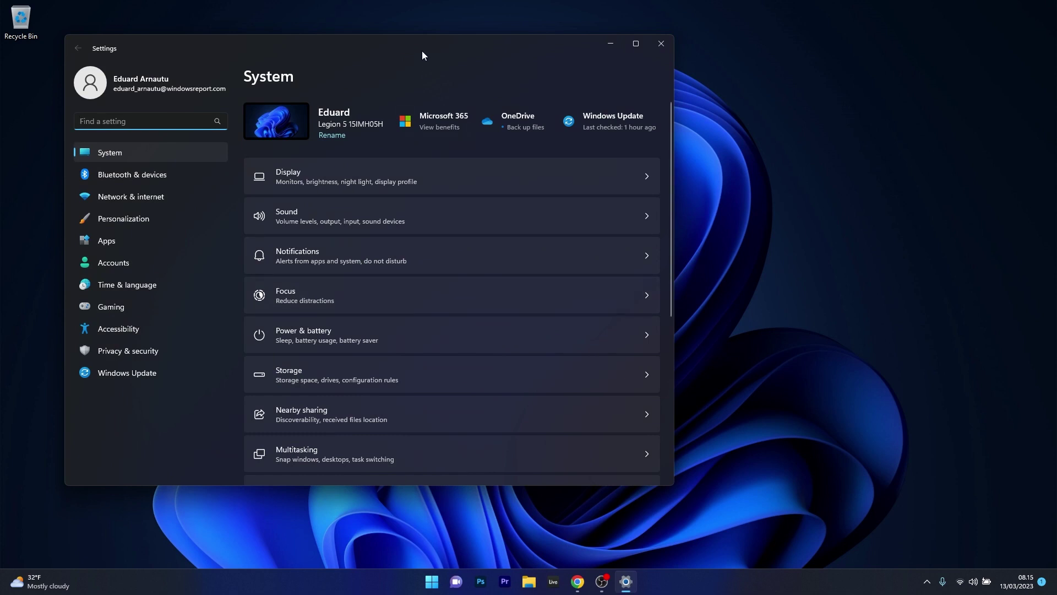
{"action": "left_click_drag", "start_coordinate": [421, 50], "coordinate": [547, 68]}
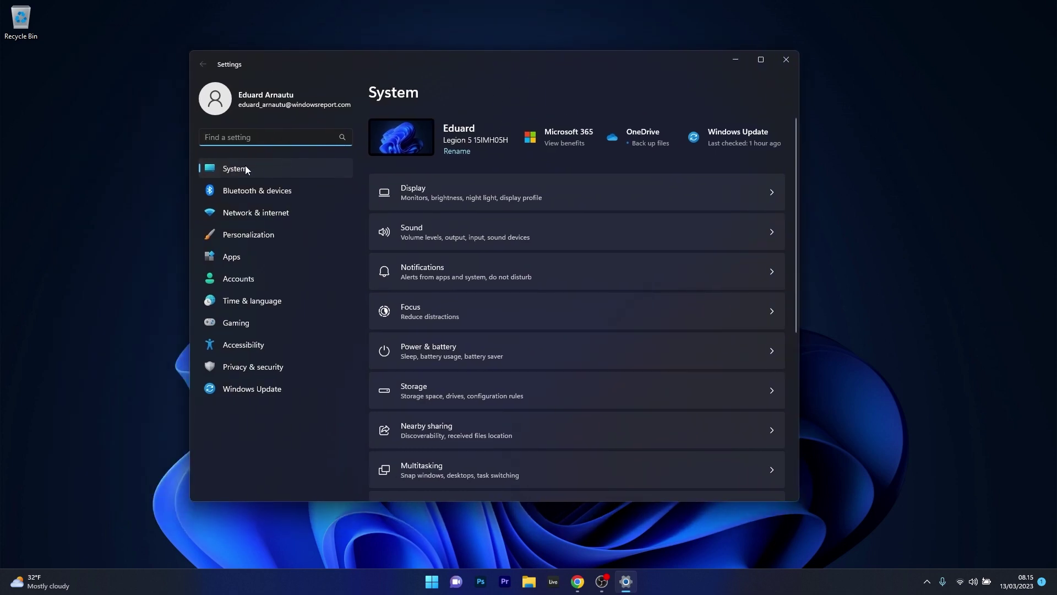
{"action": "left_click_drag", "start_coordinate": [795, 210], "coordinate": [795, 325]}
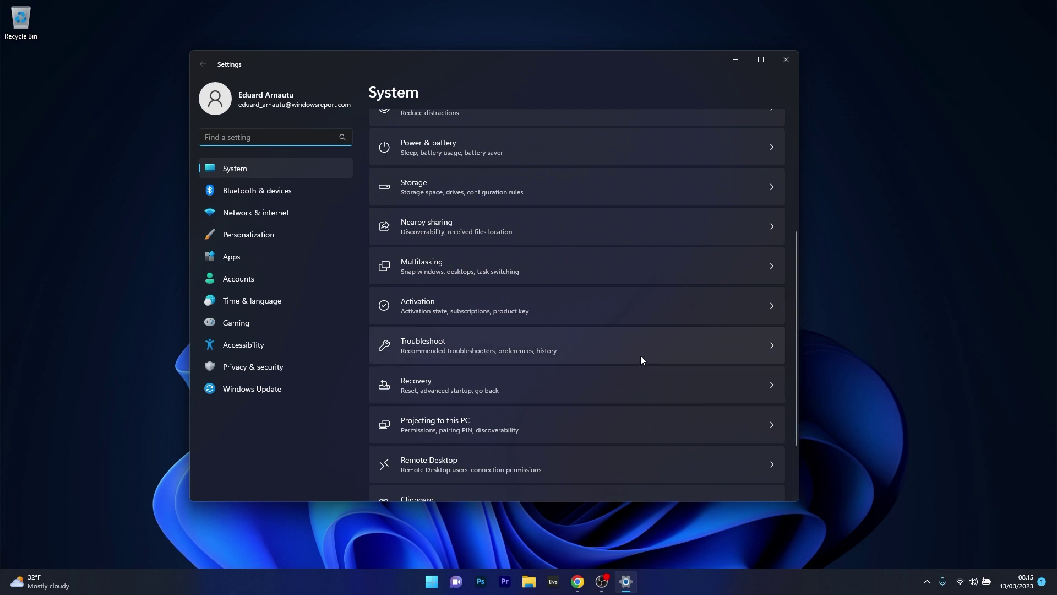
{"action": "left_click", "coordinate": [598, 347]}
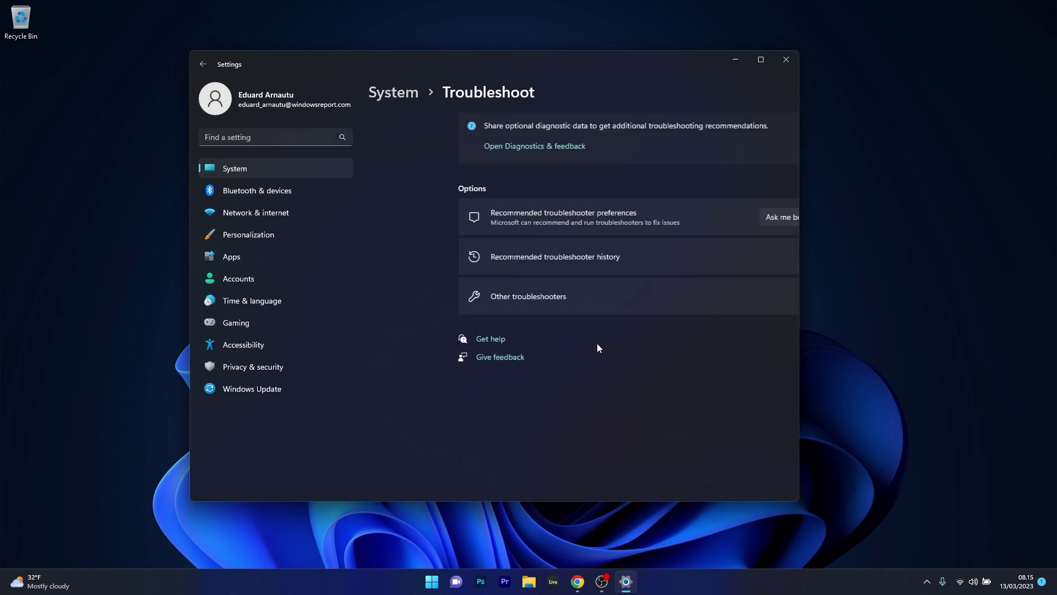
{"action": "left_click", "coordinate": [525, 298]}
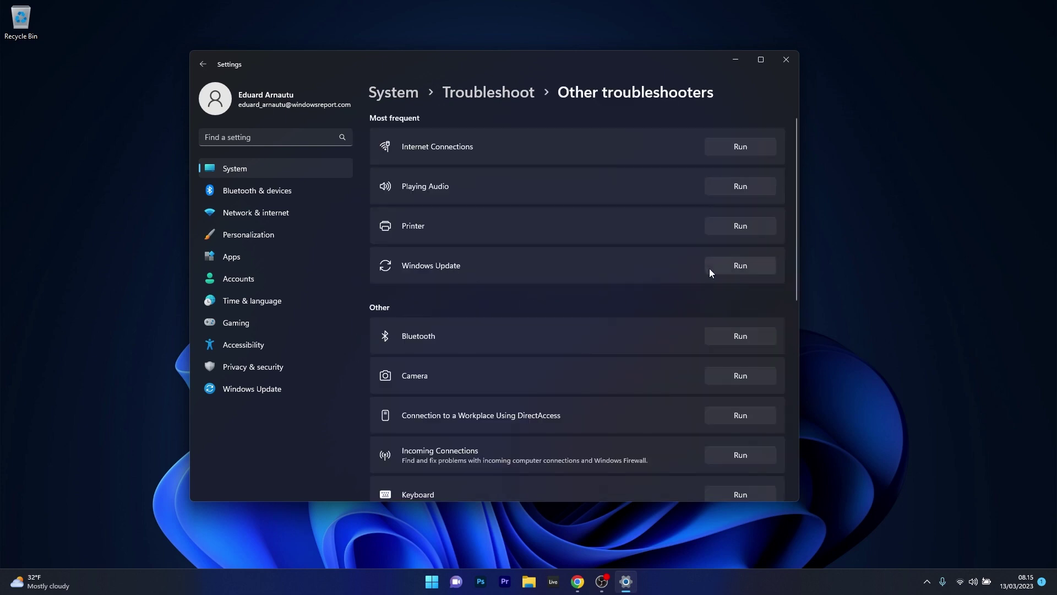
Step: Run the Windows Update troubleshooter, cancel it during detection, and close Settings
{"action": "left_click", "coordinate": [725, 268]}
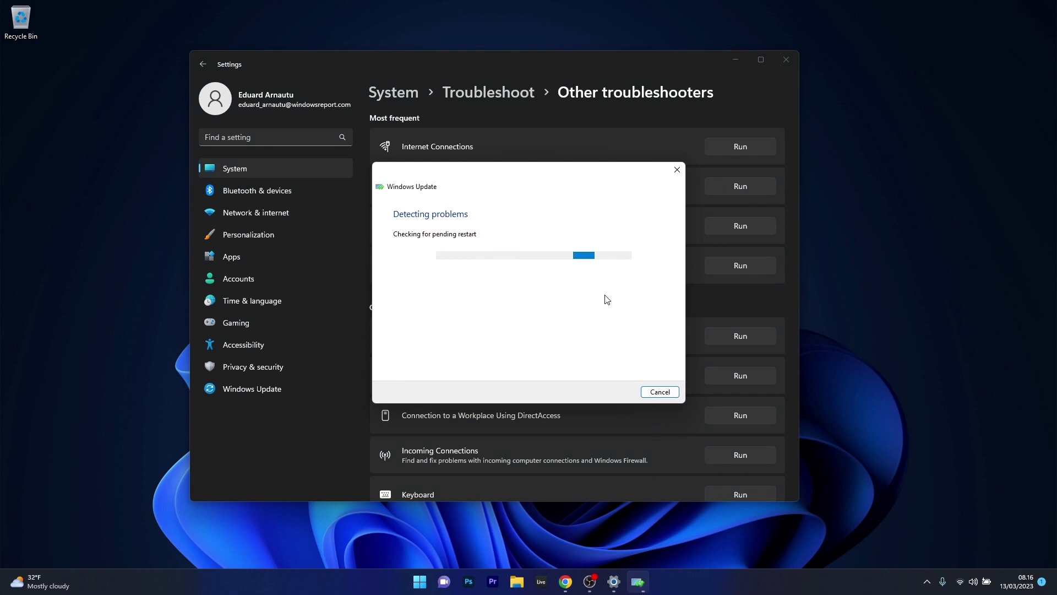
{"action": "left_click", "coordinate": [660, 392]}
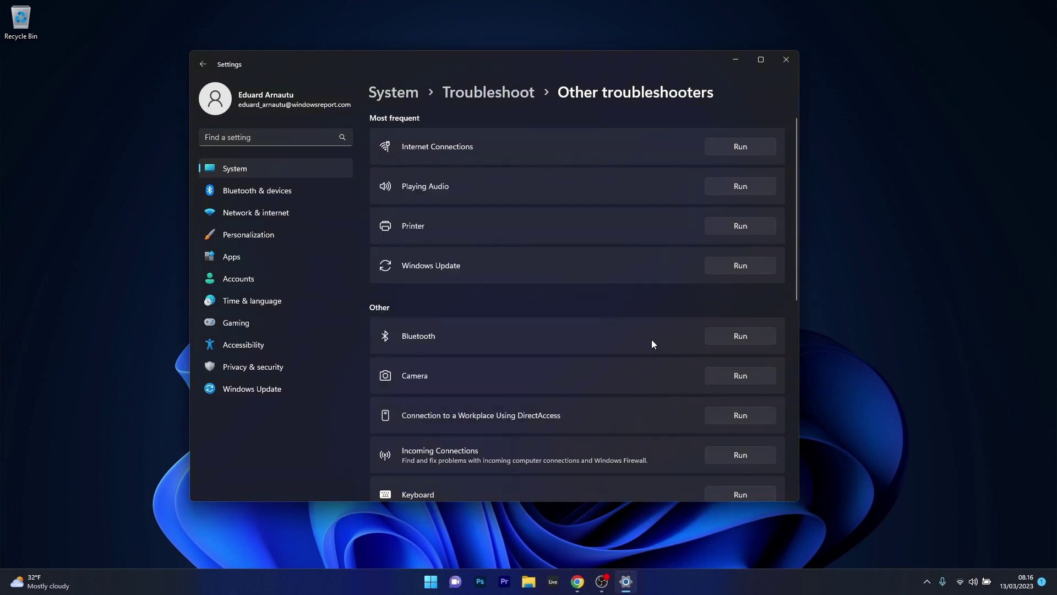
{"action": "left_click", "coordinate": [785, 60]}
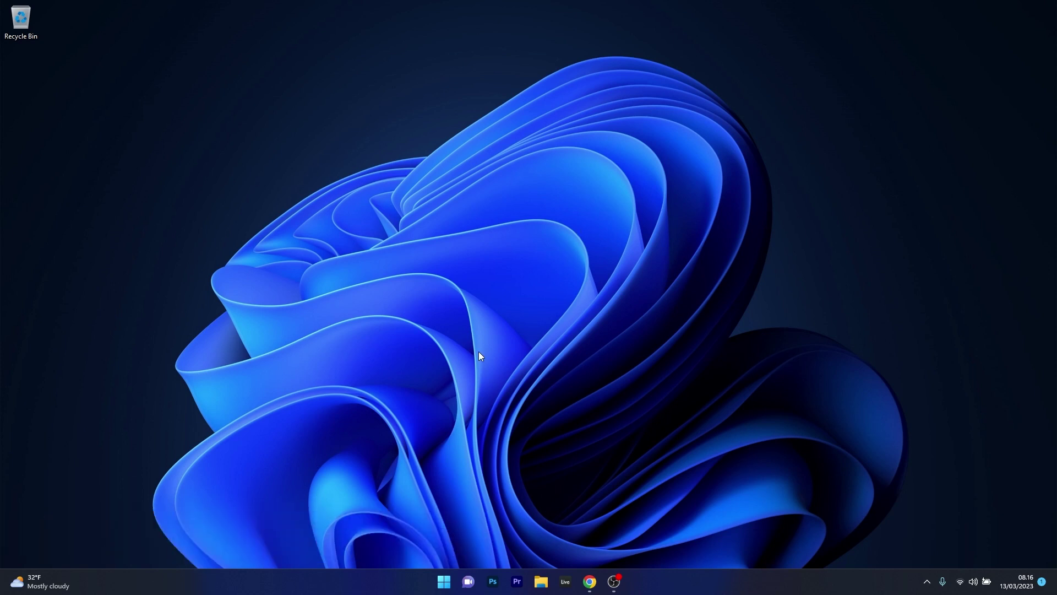
Step: Launch Command Prompt as administrator from a cmd search
{"action": "left_click", "coordinate": [439, 582]}
{"action": "type", "text": "cmd"}
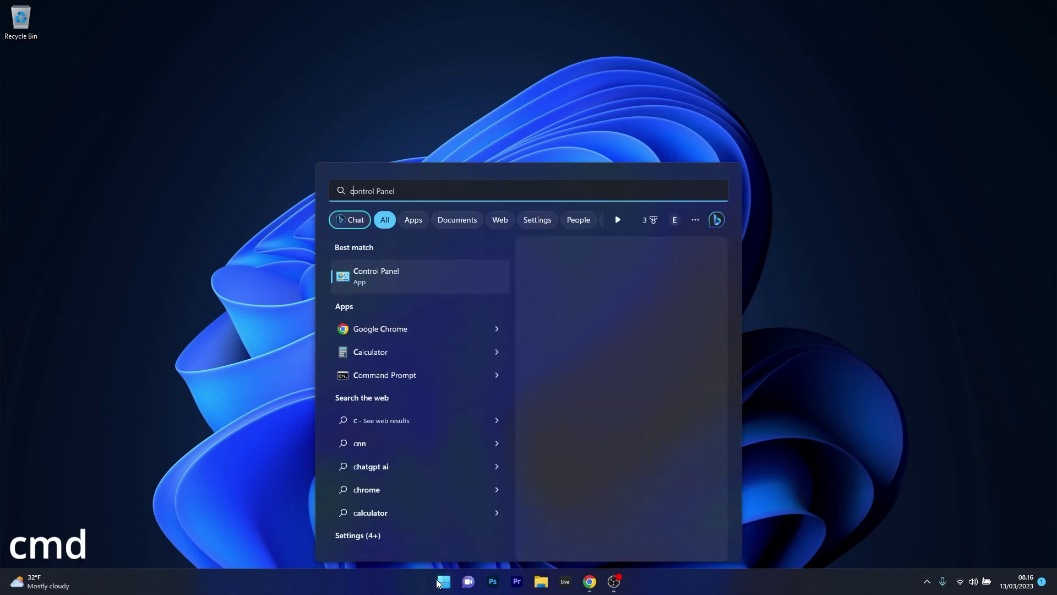
{"action": "right_click", "coordinate": [439, 269]}
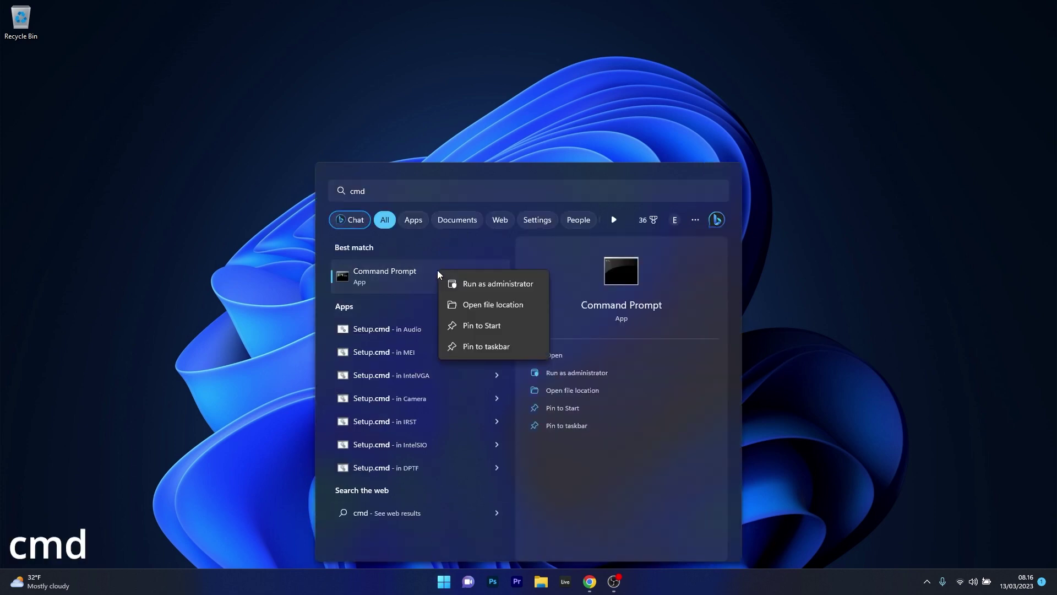
{"action": "left_click", "coordinate": [507, 284]}
{"action": "left_click_drag", "start_coordinate": [322, 110], "coordinate": [435, 112]}
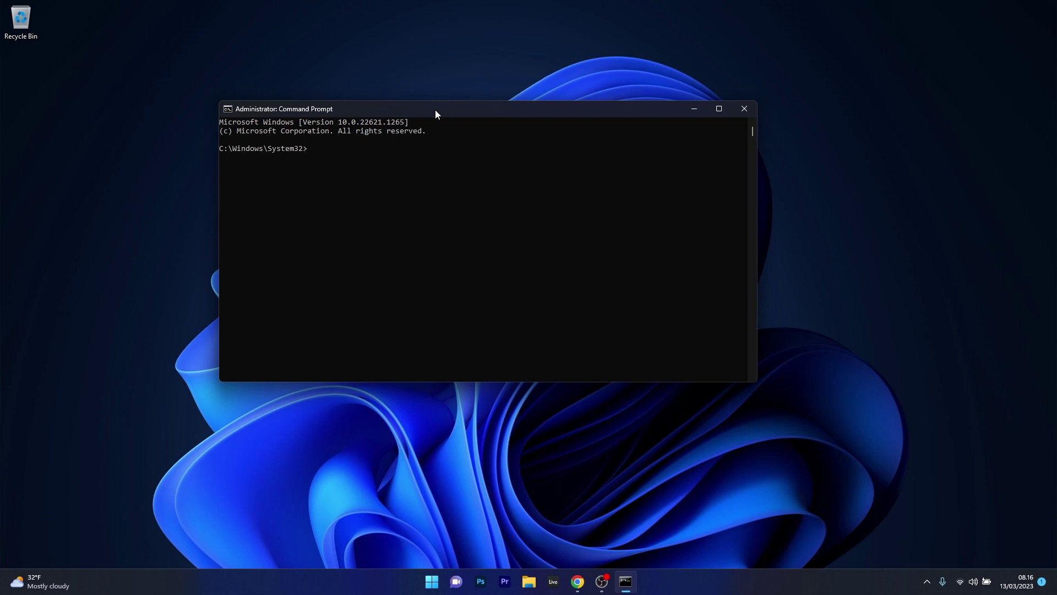
Step: Run msdt.exe -id DeviceDiagnostic, then close the troubleshooter and Command Prompt
{"action": "type", "text": "msdt.exe -id DeviceDiagnostic"}
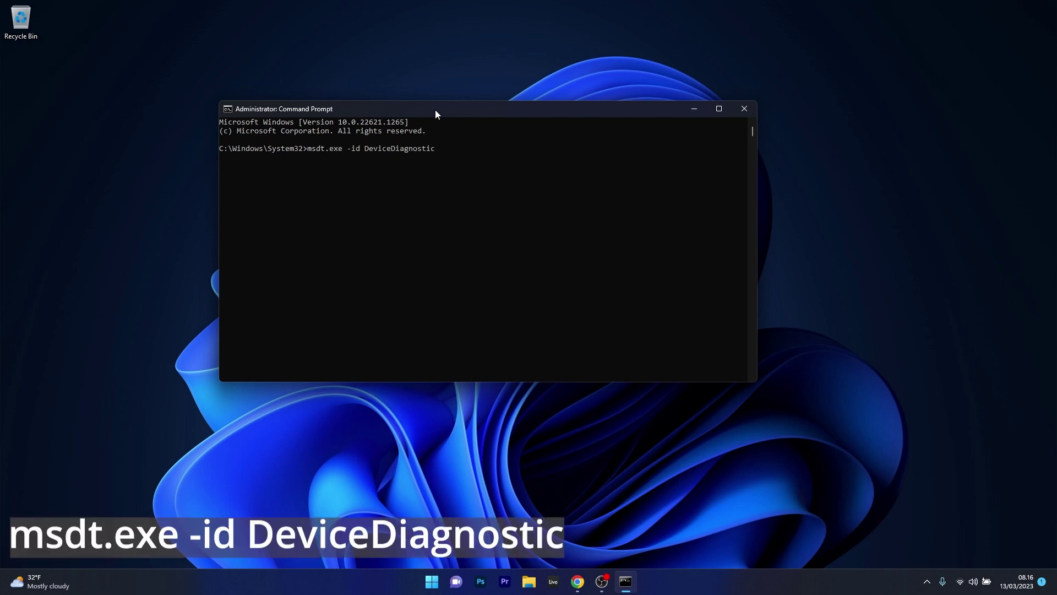
{"action": "key", "text": "Return"}
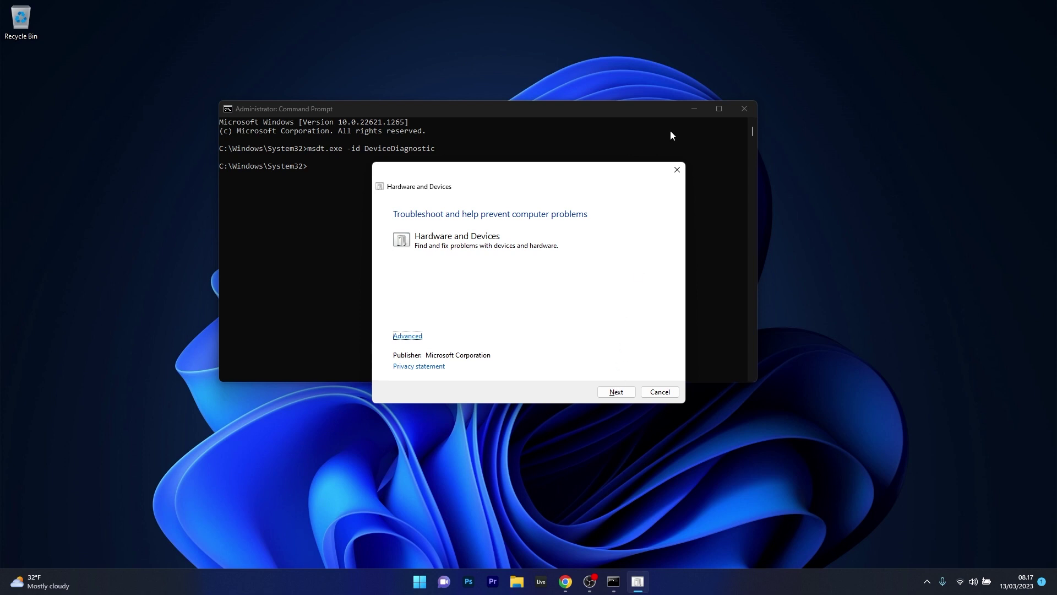
{"action": "left_click", "coordinate": [677, 169]}
{"action": "left_click", "coordinate": [744, 110]}
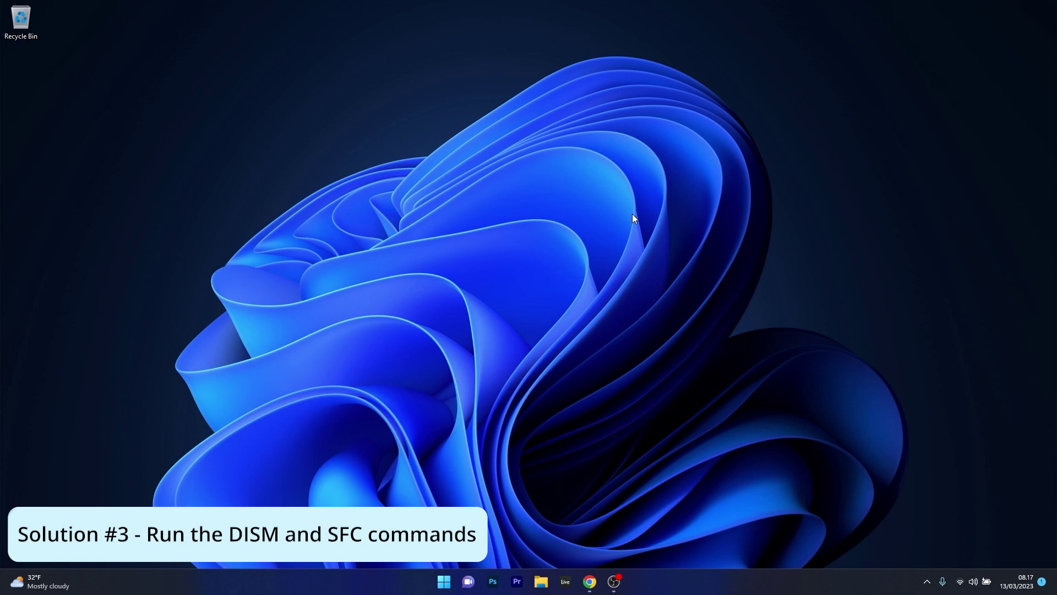
Step: Open another administrator Command Prompt from a cmd search
{"action": "left_click", "coordinate": [442, 580]}
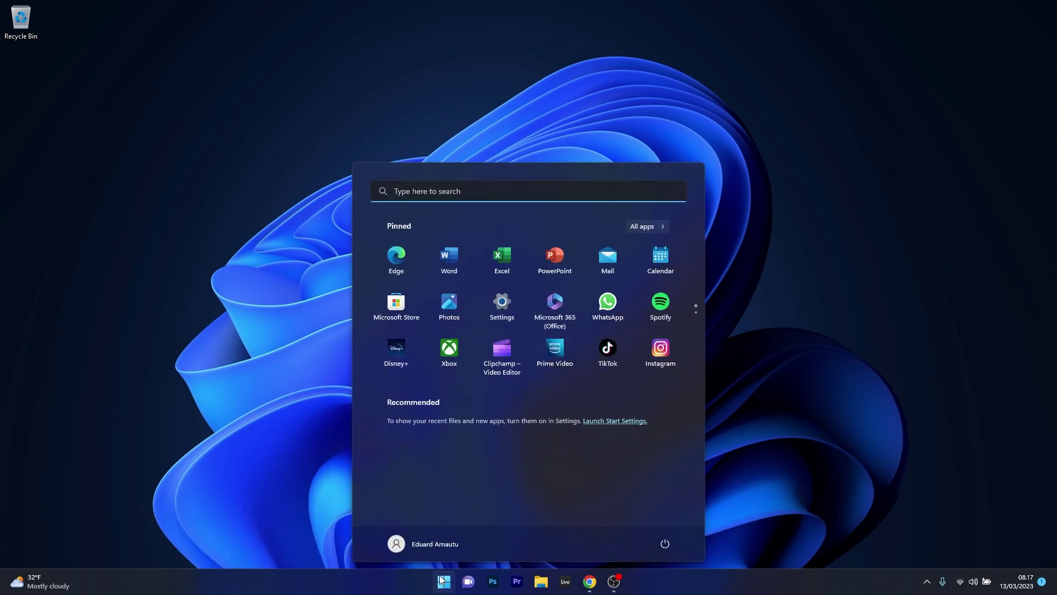
{"action": "type", "text": "cmd"}
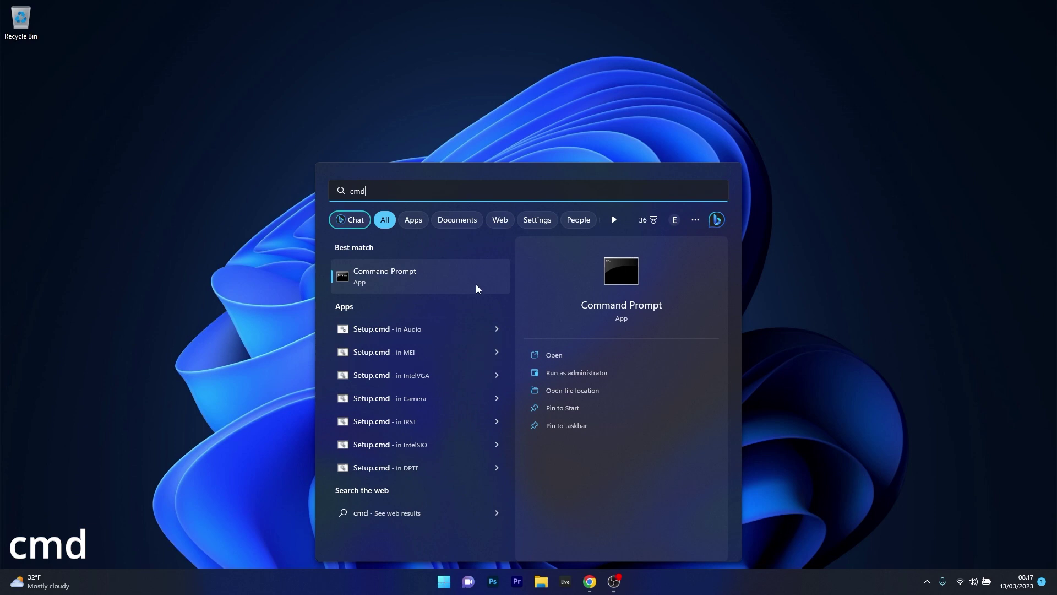
{"action": "right_click", "coordinate": [472, 268]}
{"action": "left_click", "coordinate": [554, 287]}
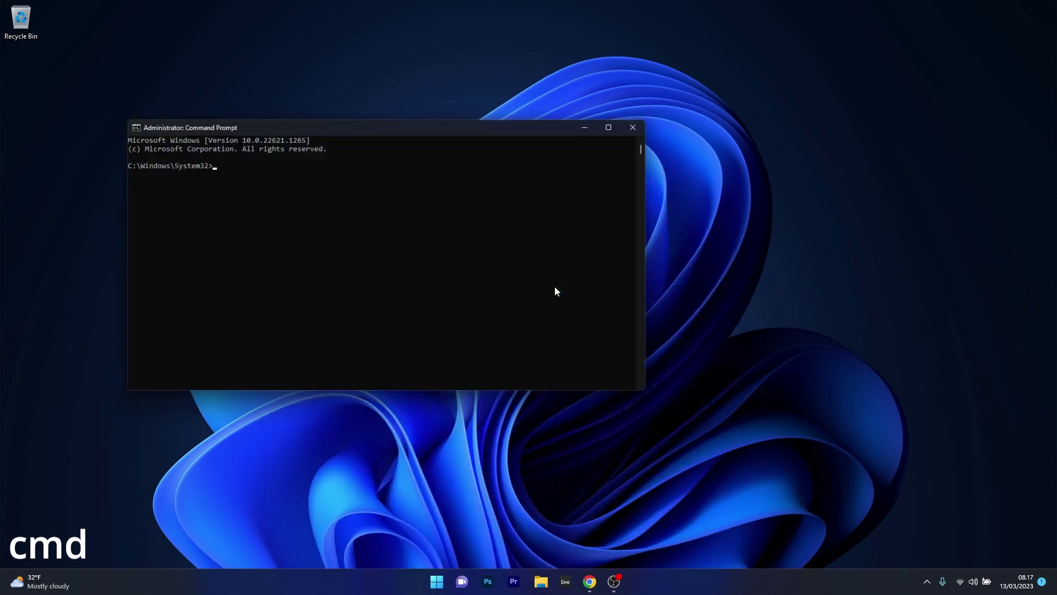
{"action": "left_click_drag", "start_coordinate": [378, 130], "coordinate": [494, 145]}
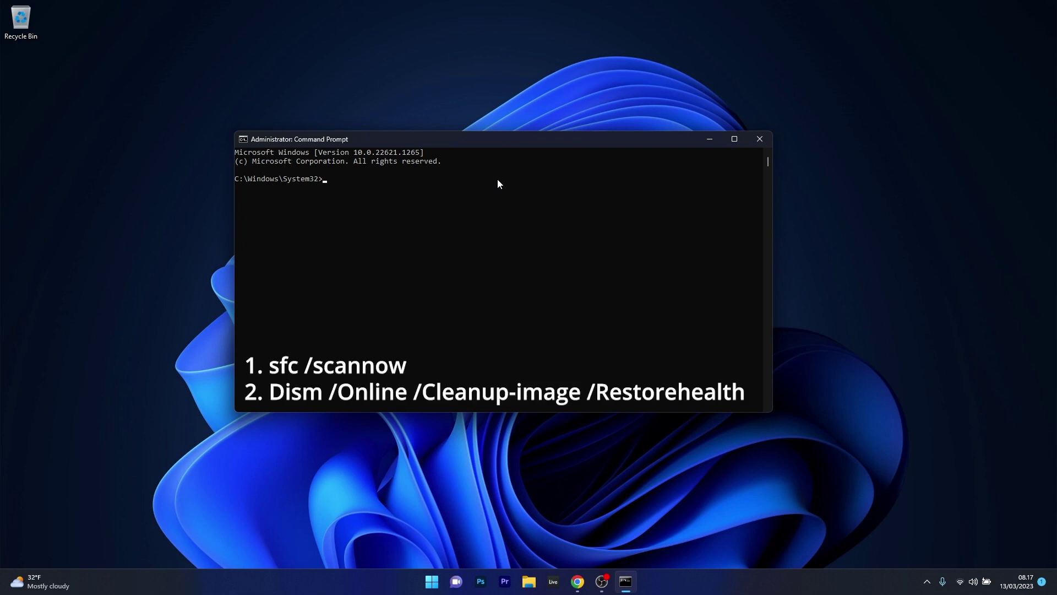
Step: Replace the pasted sfc /scannow with DISM /Online /Cleanup-Image /RestoreHealth, then close the console
{"action": "type", "text": "sfc /scannow"}
{"action": "key", "text": "BackSpace"}
{"action": "key", "text": "BackSpace"}
{"action": "key", "text": "BackSpace"}
{"action": "key", "text": "BackSpace"}
{"action": "key", "text": "BackSpace"}
{"action": "key", "text": "BackSpace"}
{"action": "key", "text": "BackSpace"}
{"action": "key", "text": "BackSpace"}
{"action": "key", "text": "BackSpace"}
{"action": "key", "text": "BackSpace"}
{"action": "key", "text": "BackSpace"}
{"action": "key", "text": "BackSpace"}
{"action": "type", "text": "DISM /Online /Cleanup-Image /Restore"}
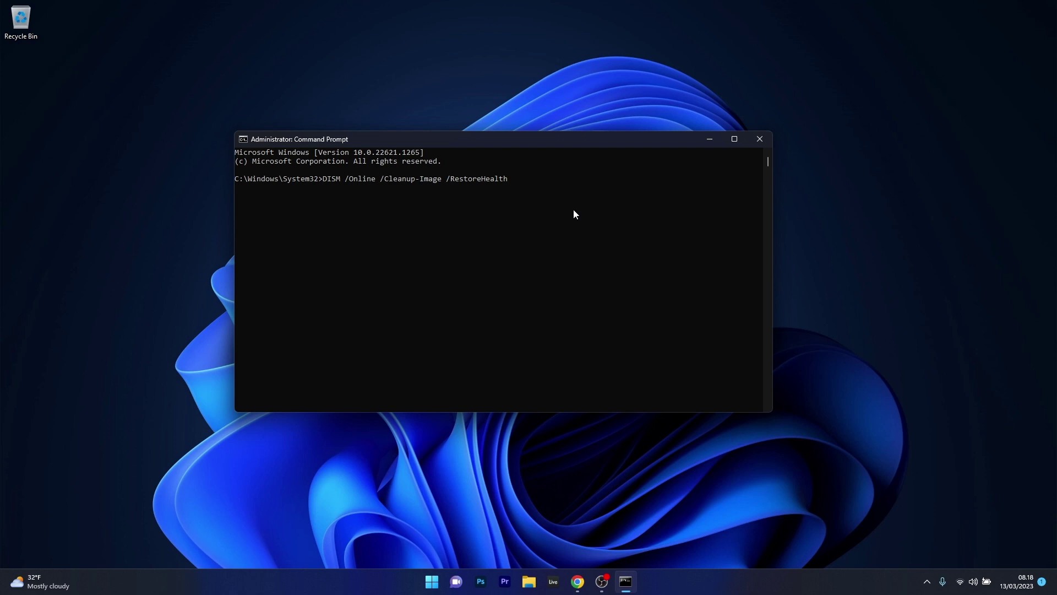
{"action": "left_click", "coordinate": [763, 139]}
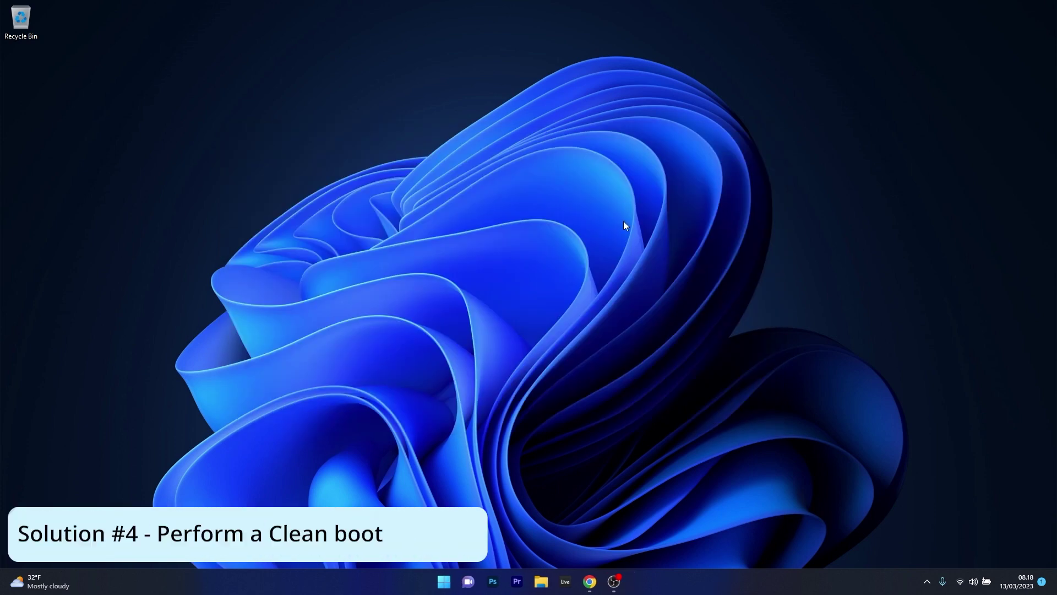
Step: Via msconfig, hide all Microsoft services, disable the rest, and cancel System Configuration
{"action": "left_click", "coordinate": [451, 585]}
{"action": "type", "text": "msconfig"}
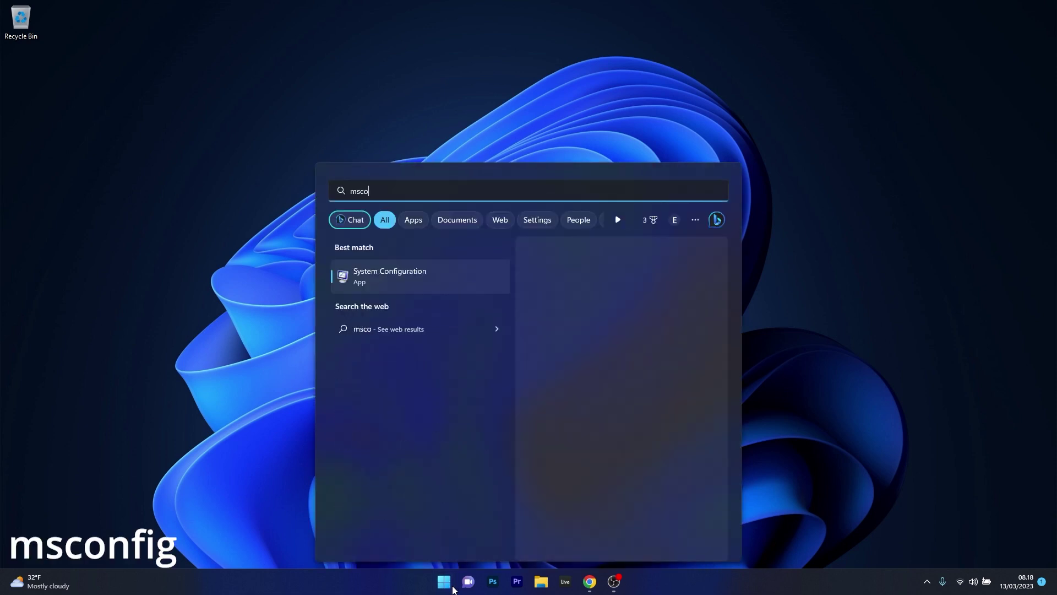
{"action": "left_click", "coordinate": [431, 277]}
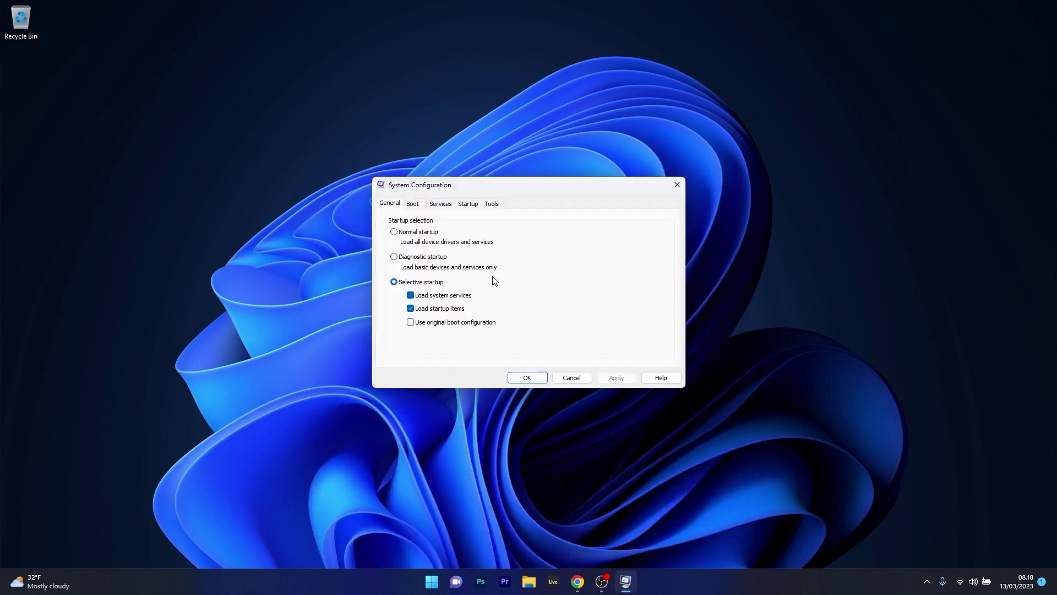
{"action": "left_click", "coordinate": [438, 204]}
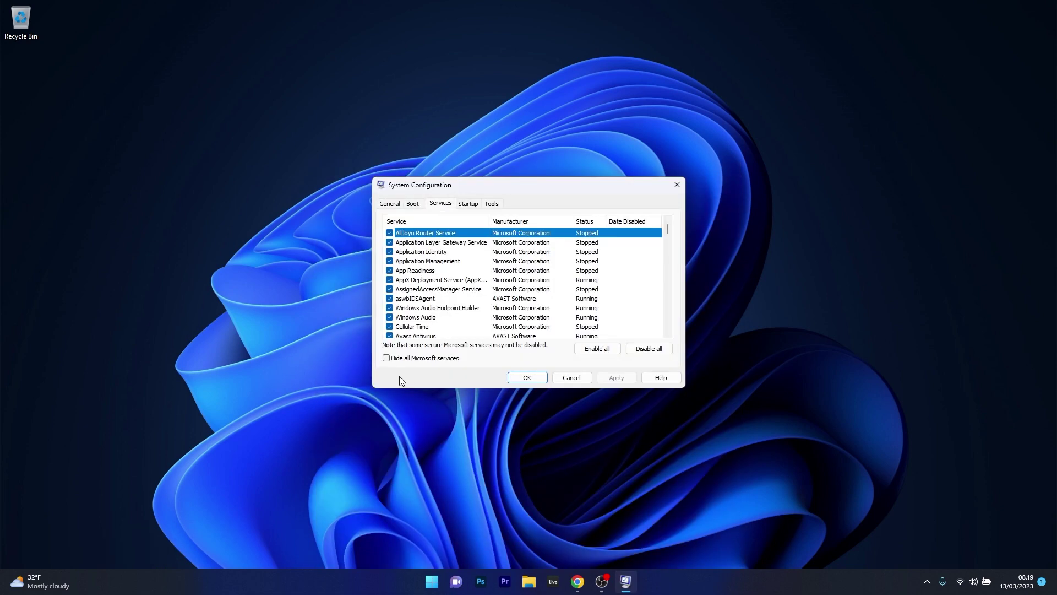
{"action": "left_click", "coordinate": [386, 359]}
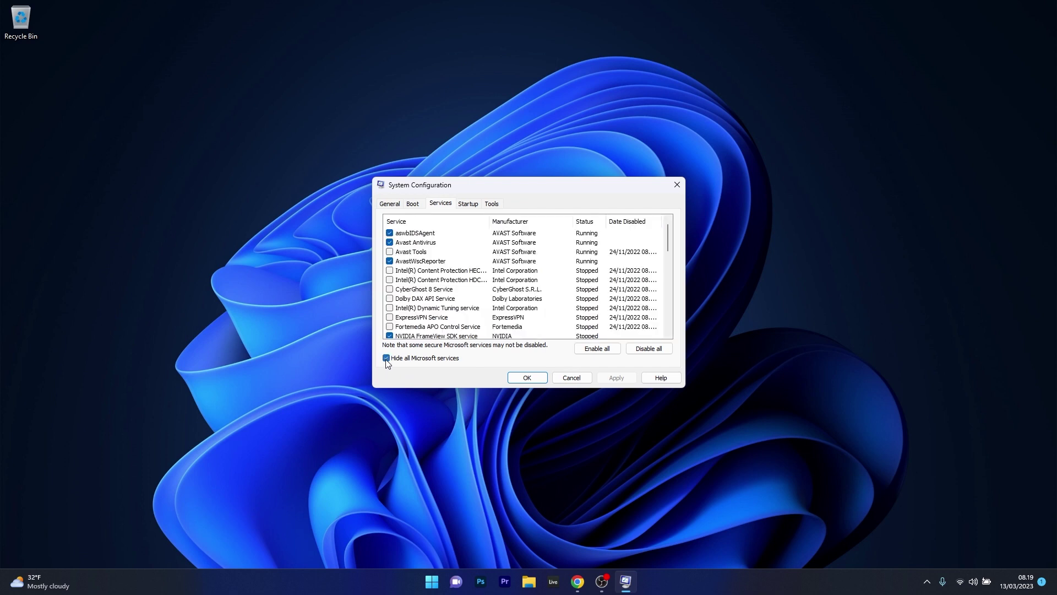
{"action": "left_click", "coordinate": [654, 355]}
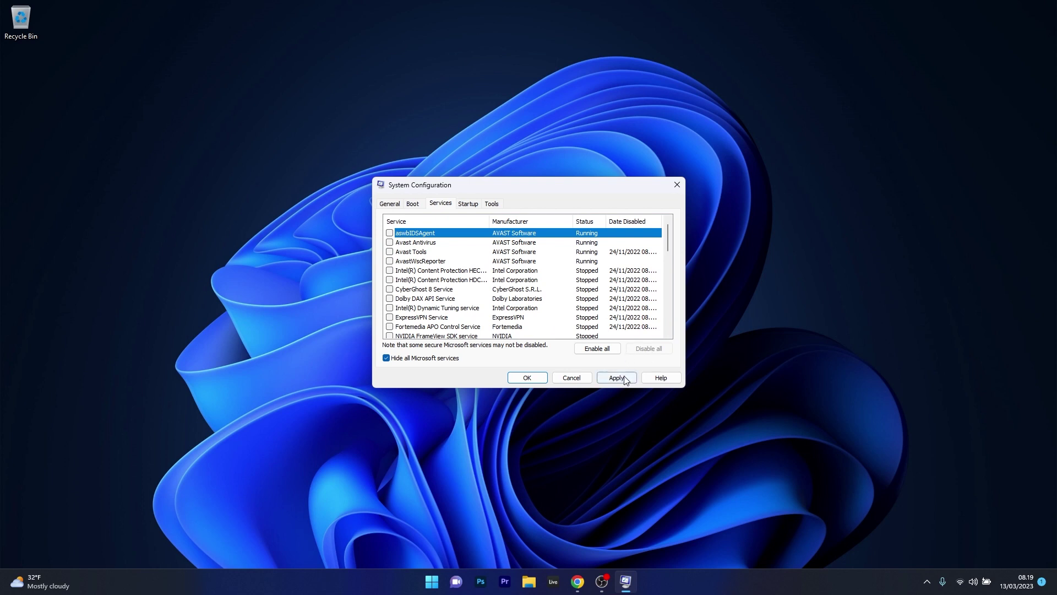
{"action": "left_click", "coordinate": [565, 378]}
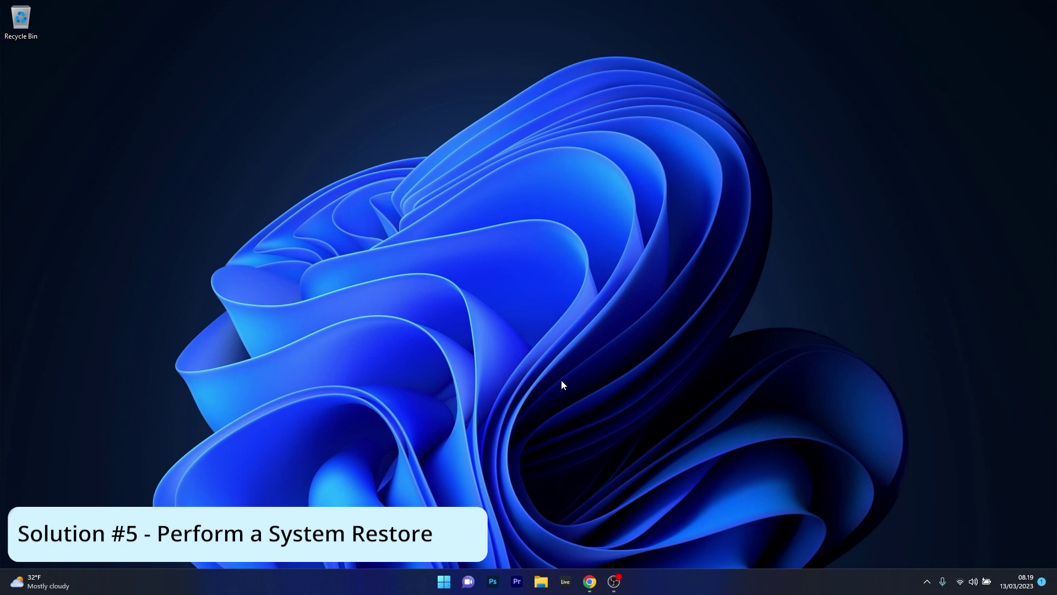
Step: In rstrui, select the 09/03/2023 08.23.11 restore point, reach confirmation, and close the wizard
{"action": "left_click", "coordinate": [442, 576]}
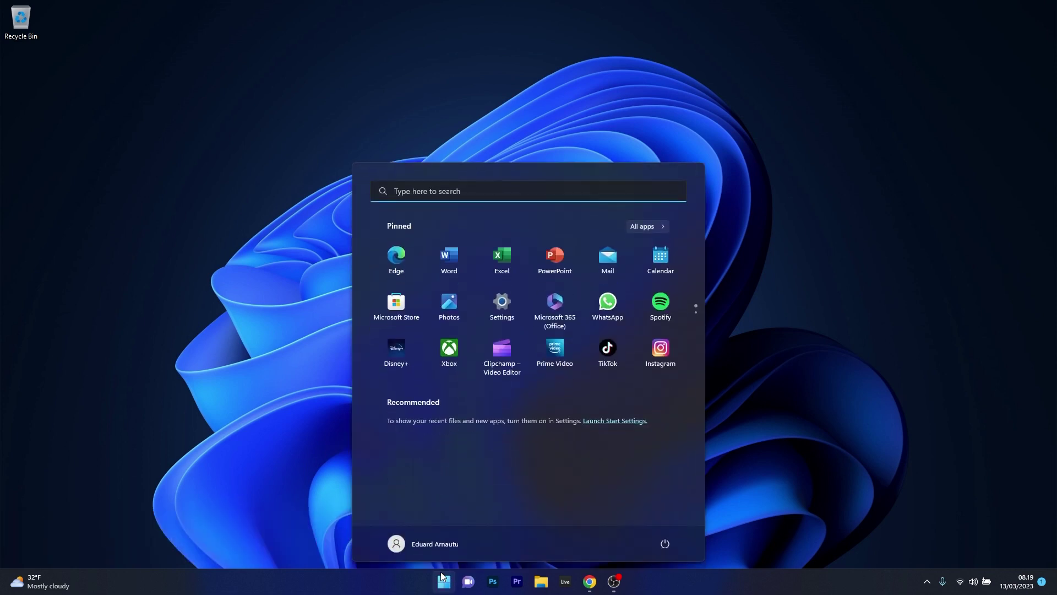
{"action": "type", "text": "rstrui"}
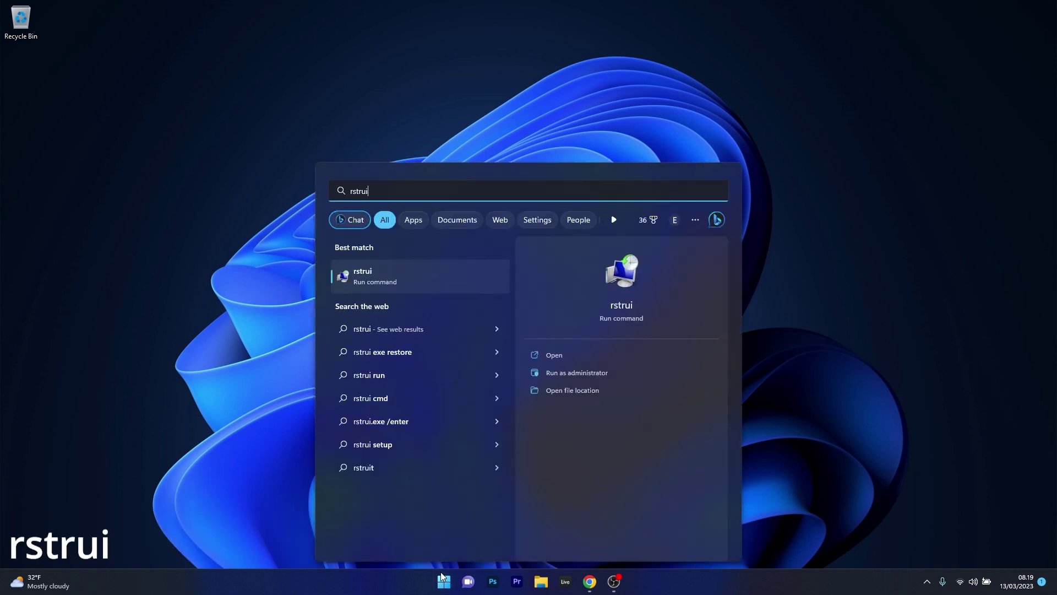
{"action": "left_click", "coordinate": [438, 277]}
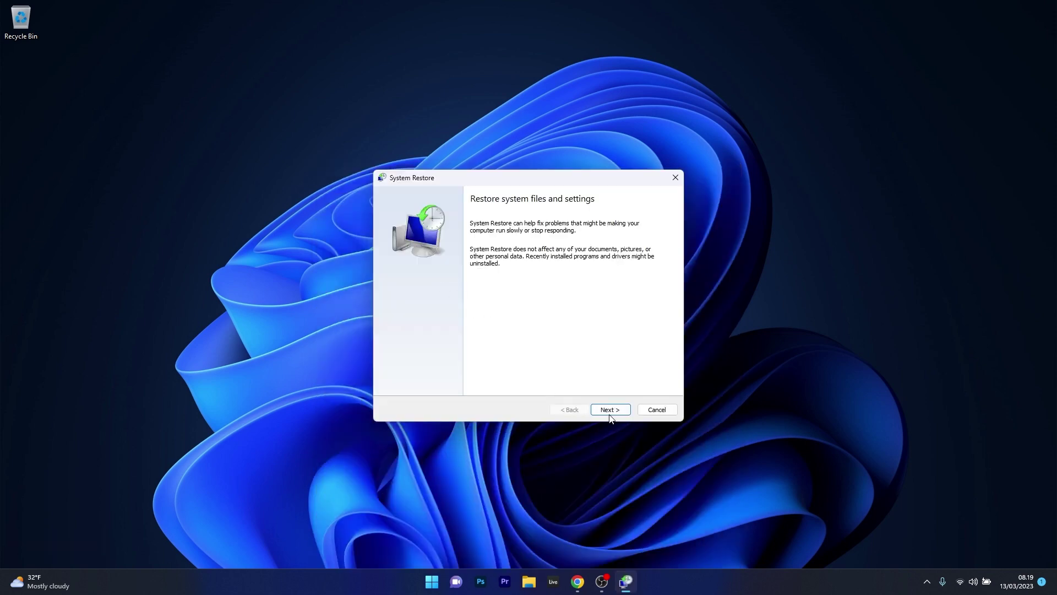
{"action": "left_click", "coordinate": [610, 410]}
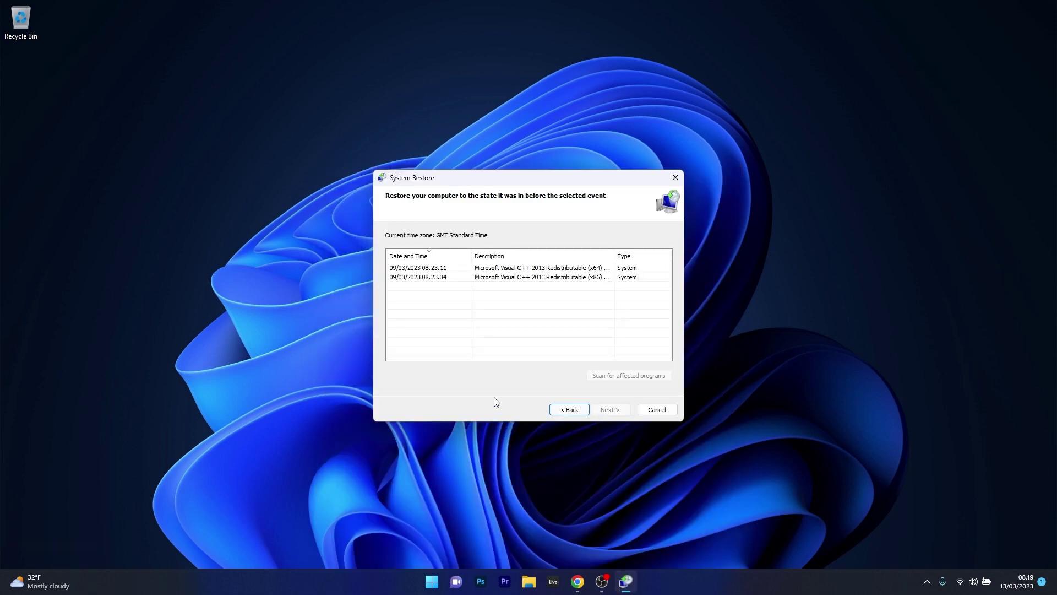
{"action": "left_click", "coordinate": [509, 268]}
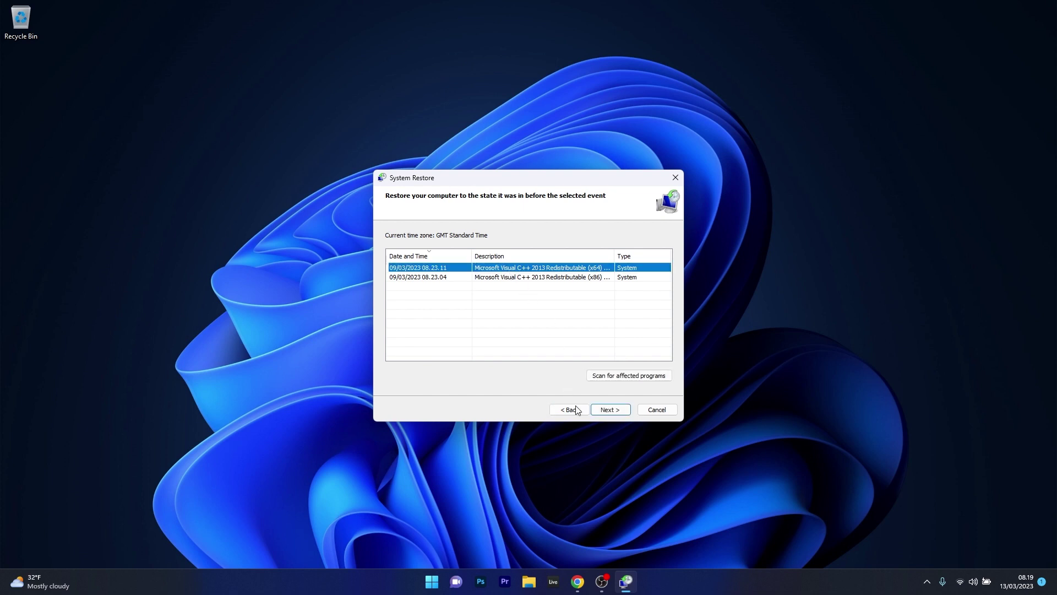
{"action": "left_click", "coordinate": [614, 412]}
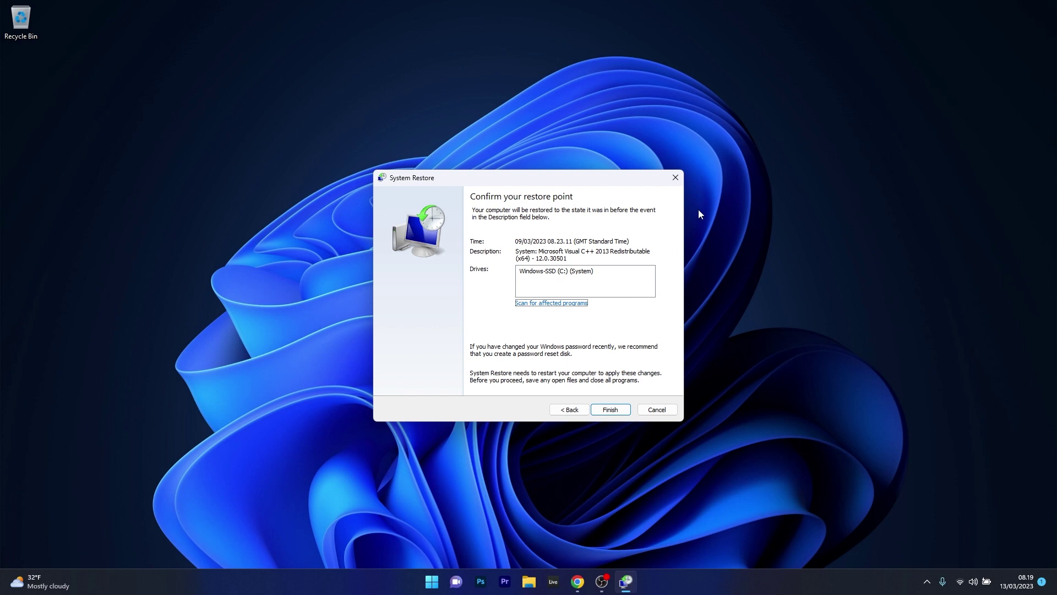
{"action": "left_click", "coordinate": [675, 179]}
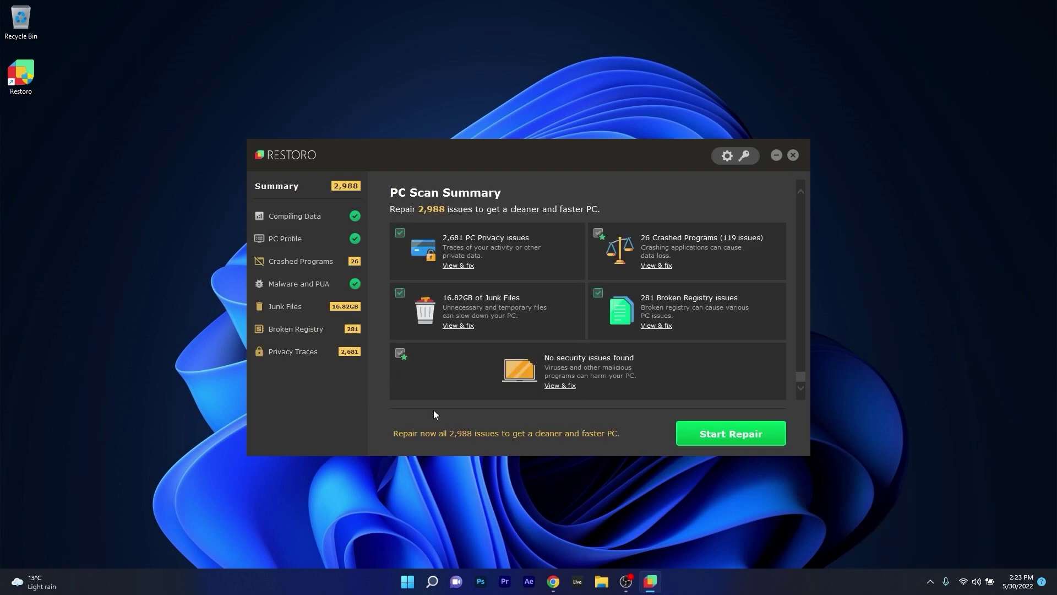
{"action": "scroll", "coordinate": [449, 375], "scroll_direction": "up", "scroll_amount": 5}
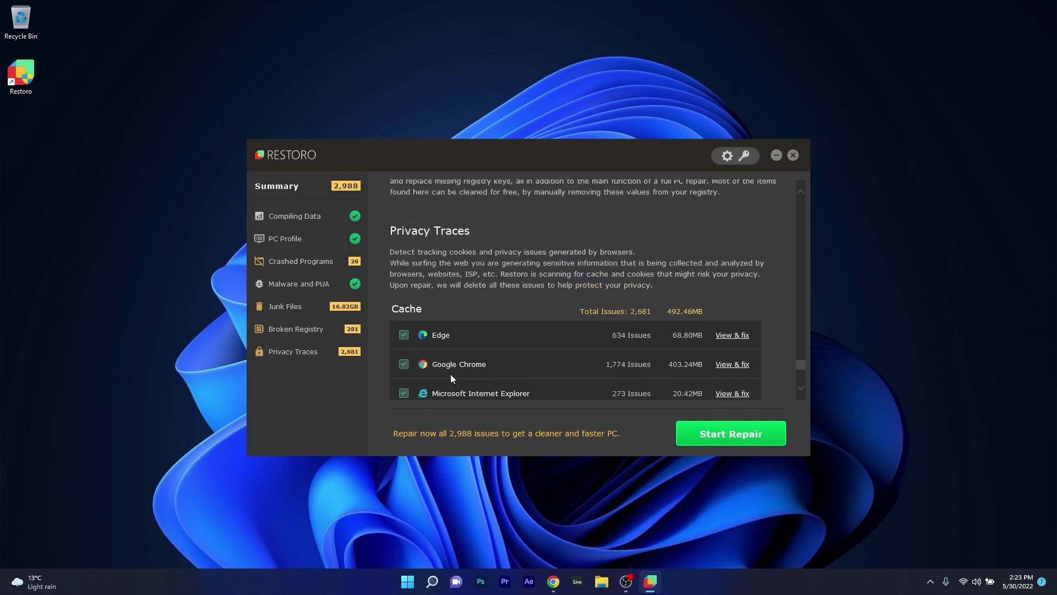
{"action": "left_click_drag", "start_coordinate": [799, 364], "coordinate": [803, 201]}
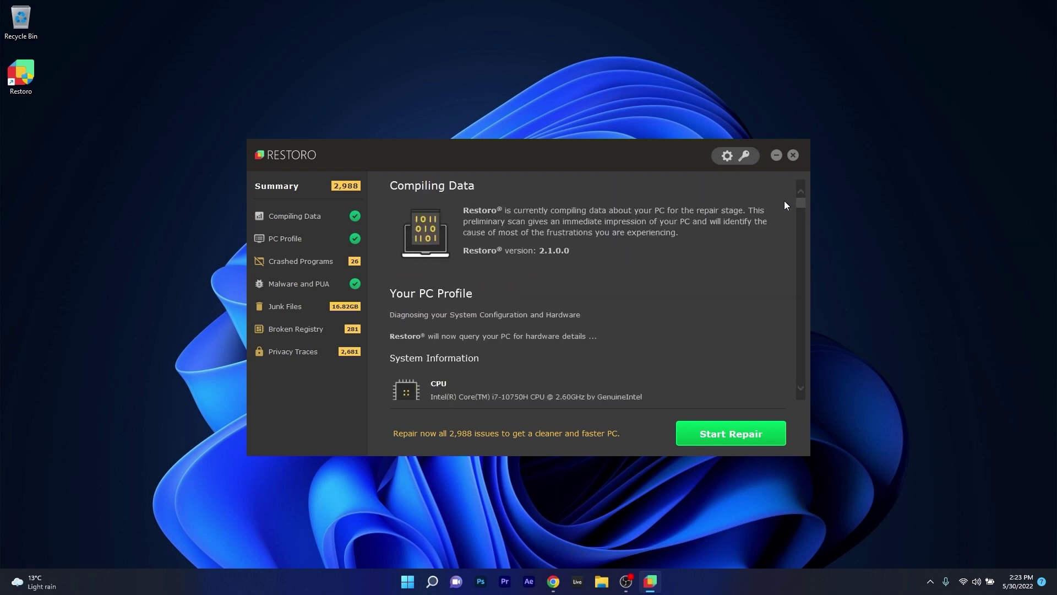